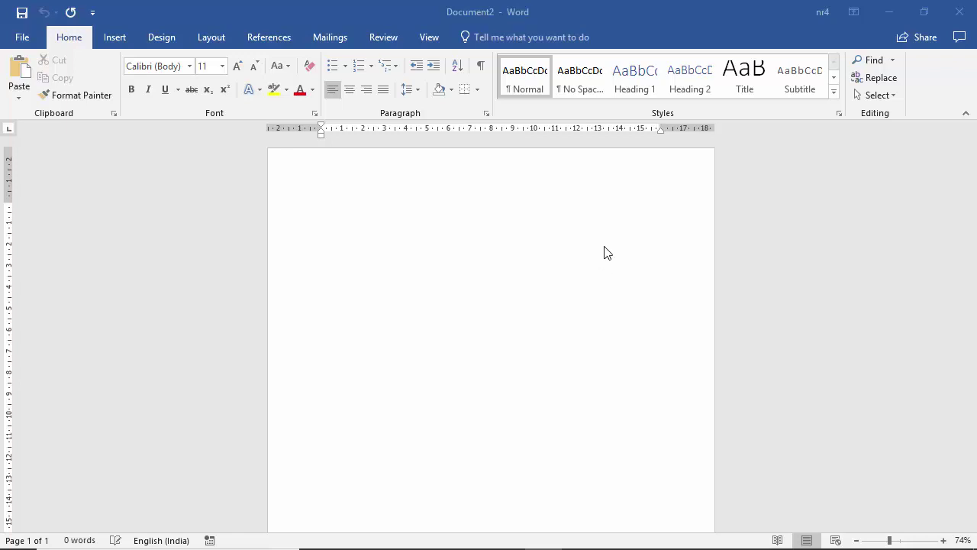
Enable the Developer tab under Main Tabs in Word Options' Customize Ribbon settings
left_click(22, 39)
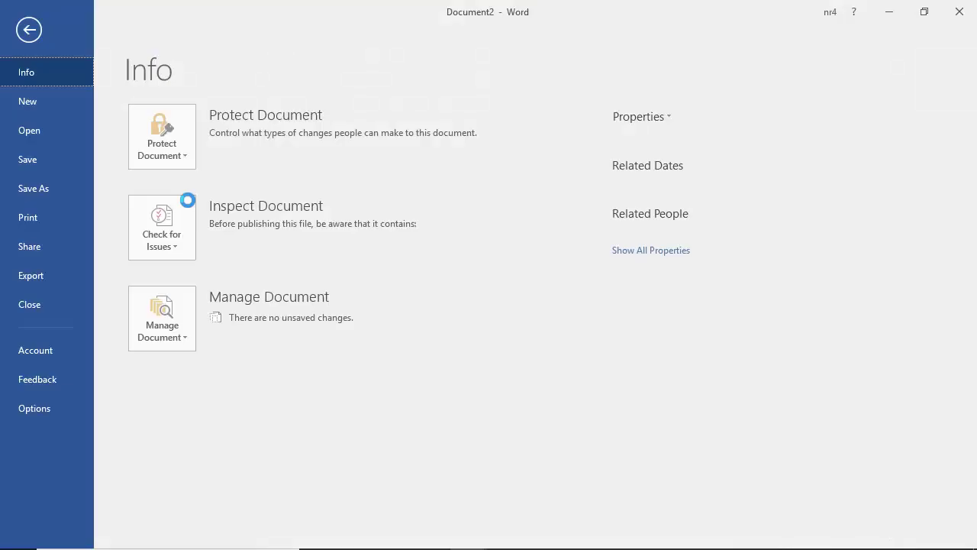
key("Escape")
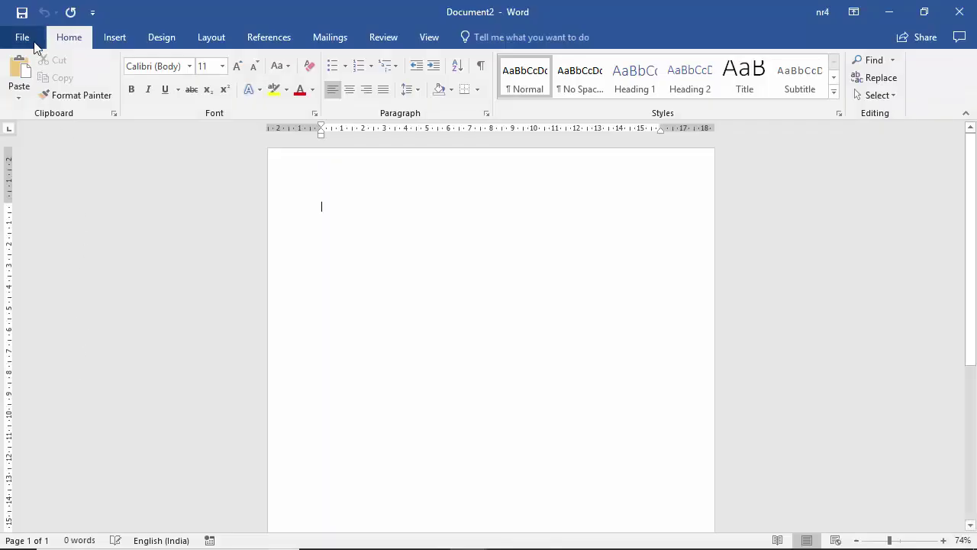
left_click(23, 39)
key("Escape")
left_click(24, 38)
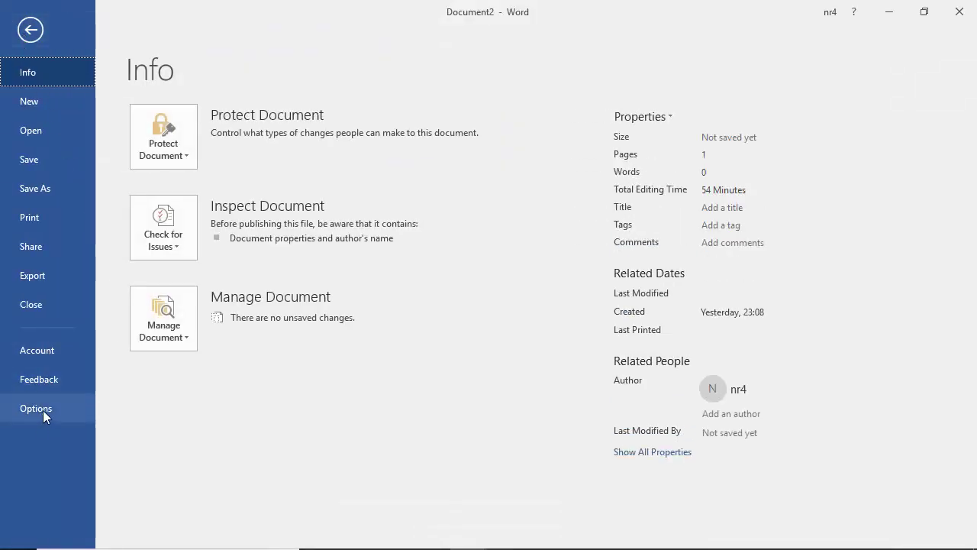
left_click(43, 410)
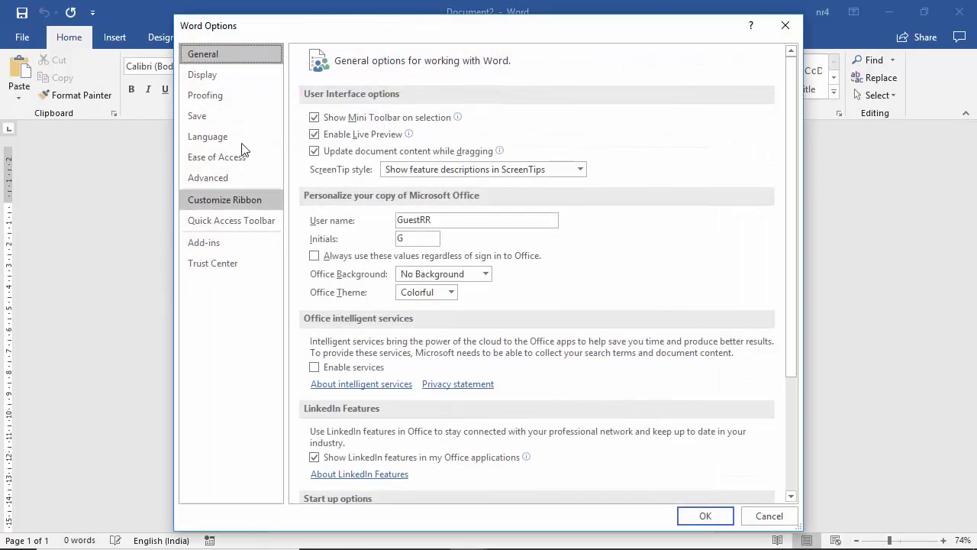
left_click(264, 202)
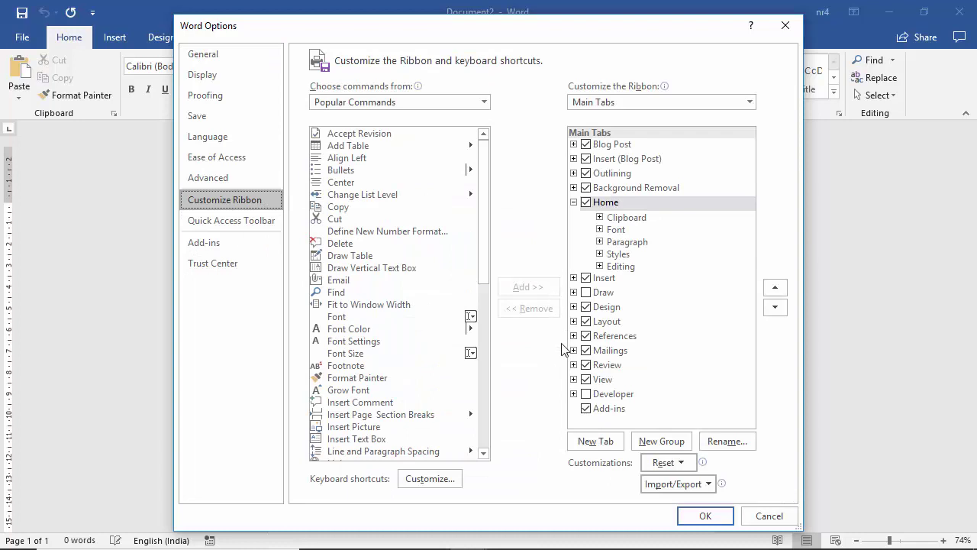
left_click(586, 394)
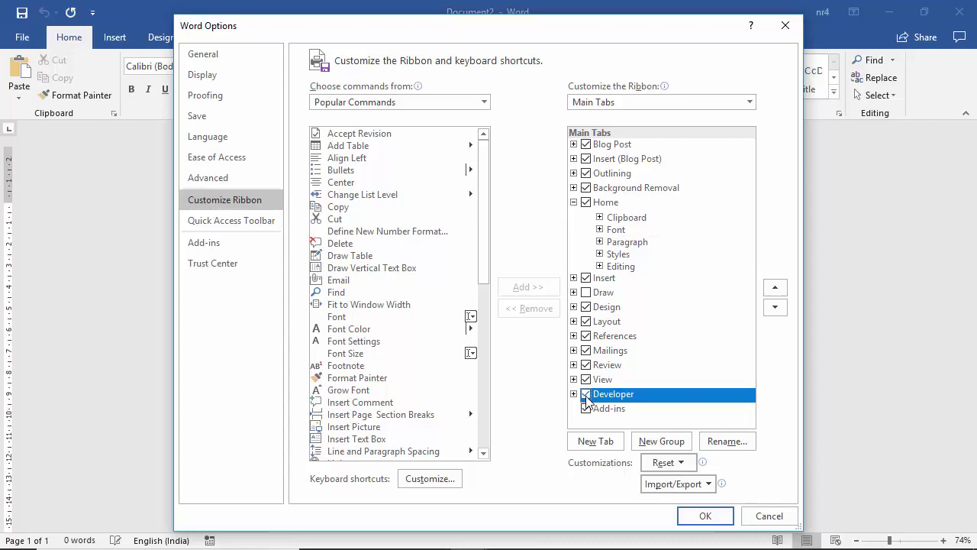
left_click(704, 516)
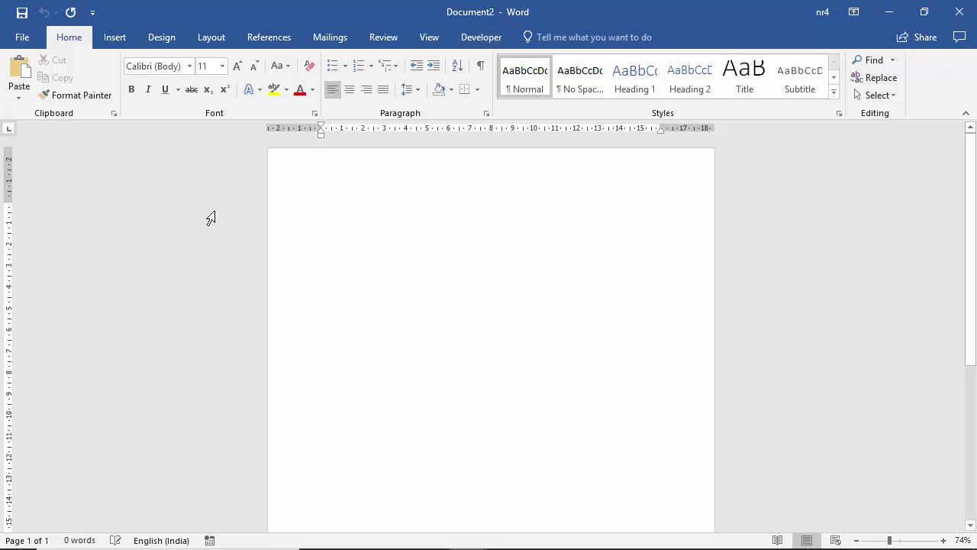
Type the 'First Name:' label at 14 pt and bring up the Developer tab
type("First ")
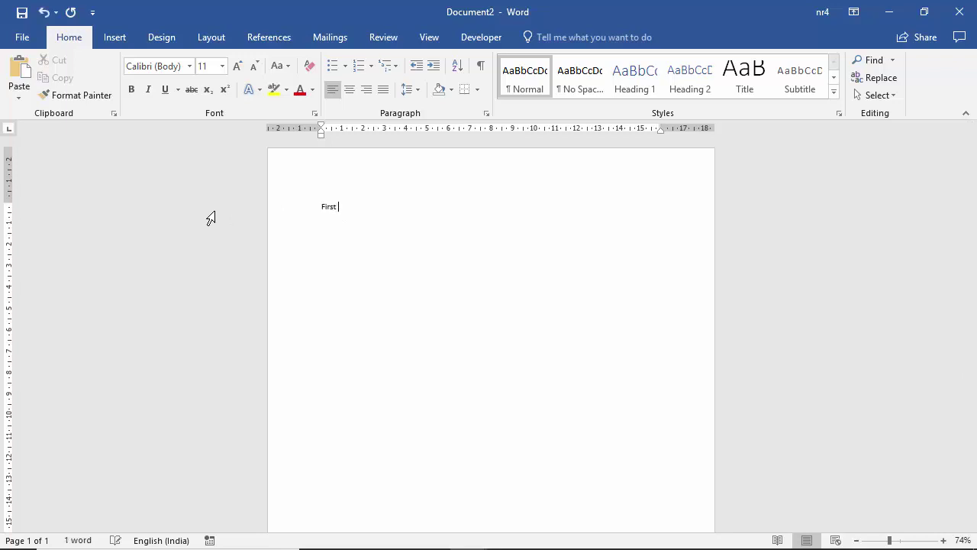
type("Name:")
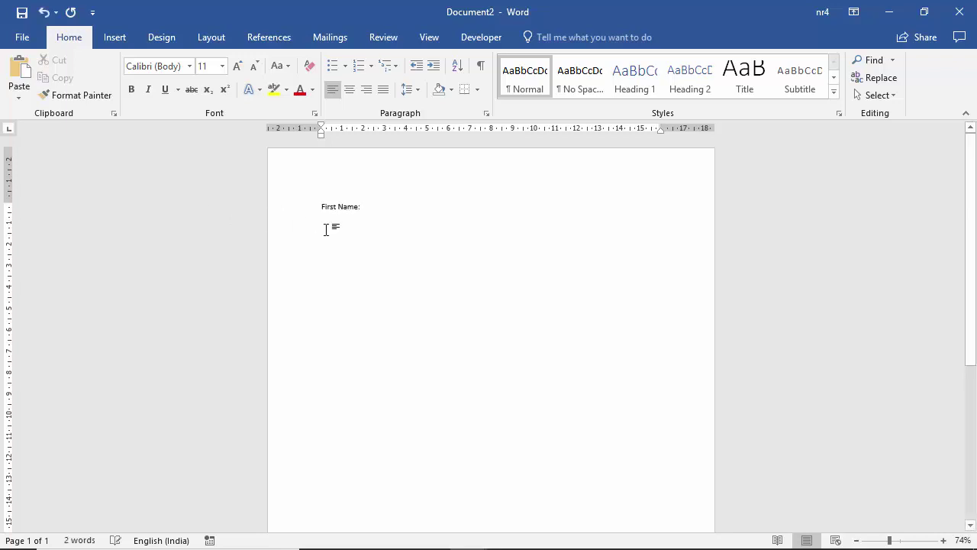
left_click_drag(364, 207, 308, 206)
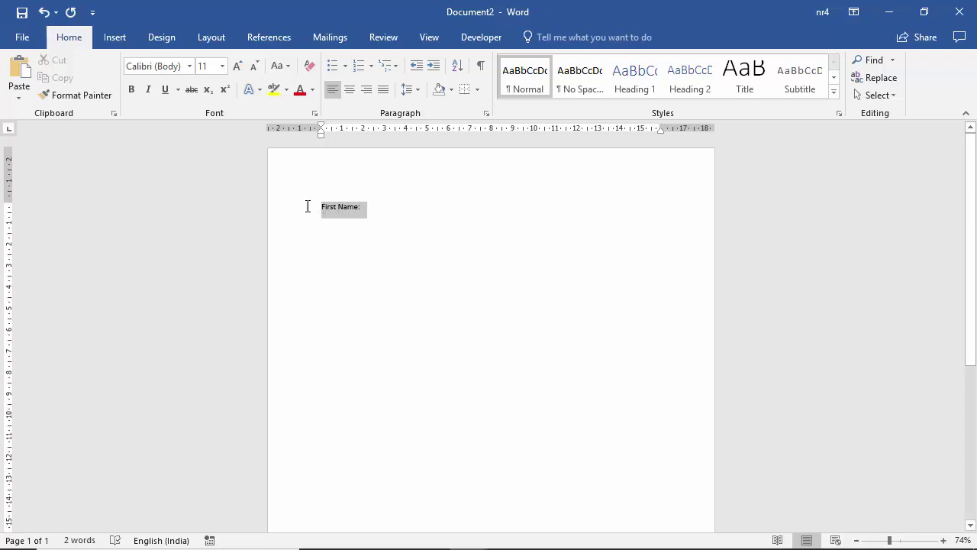
left_click(221, 67)
left_click(204, 157)
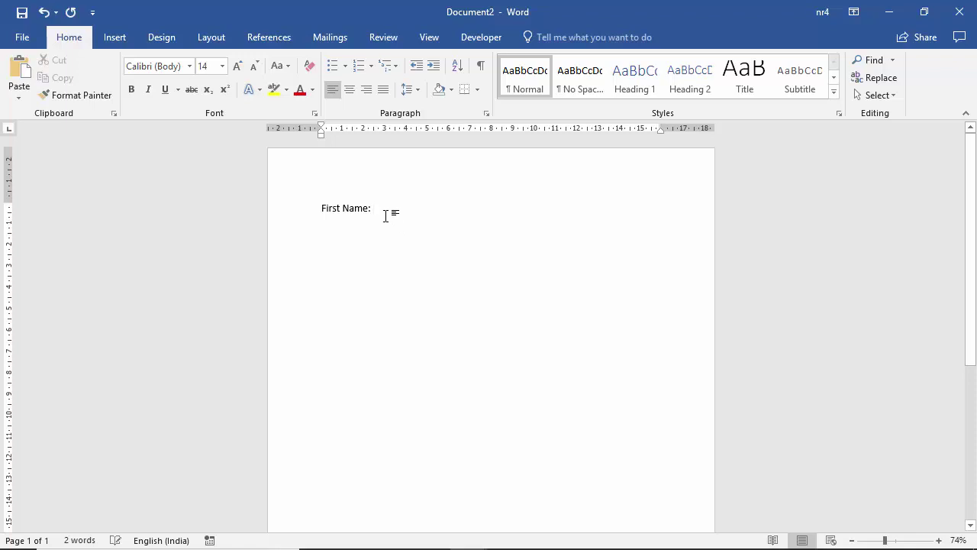
left_click(378, 211)
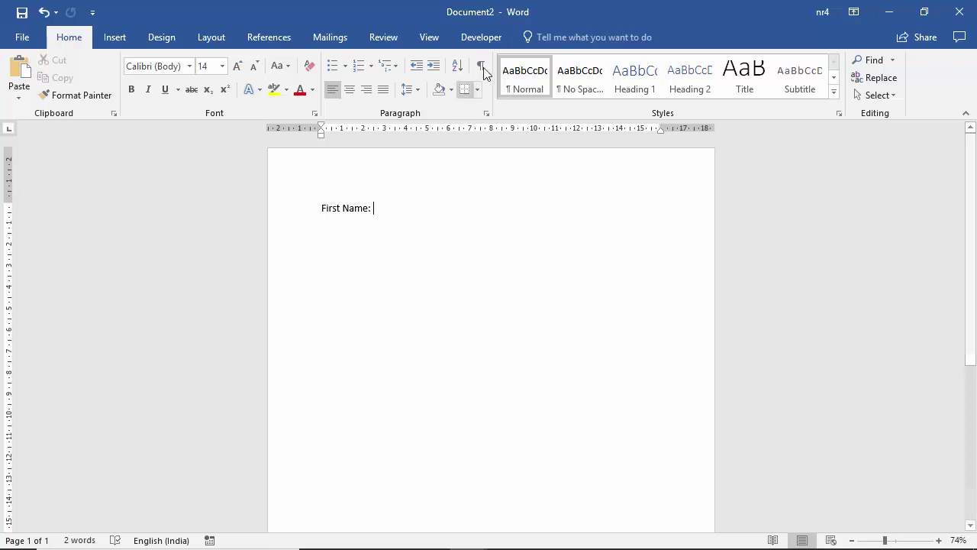
left_click(481, 37)
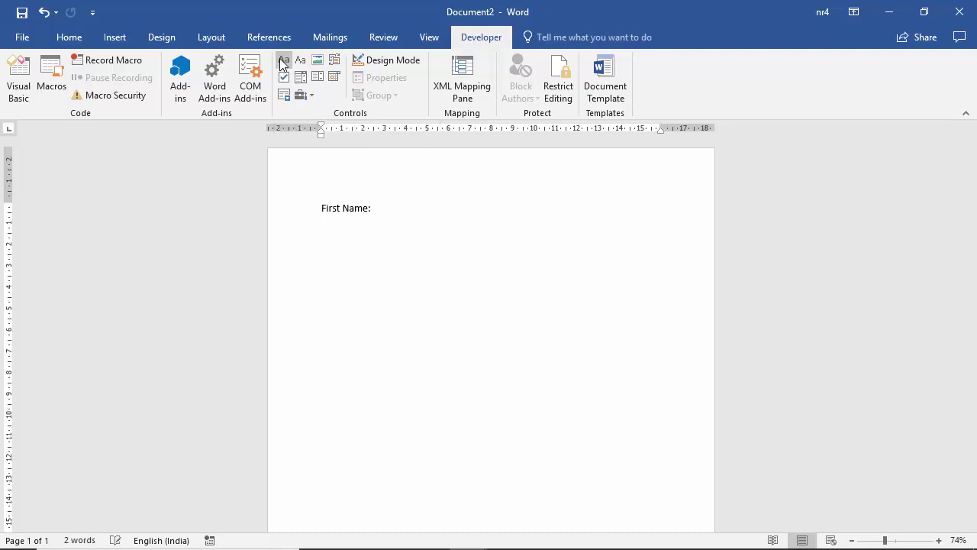
left_click(282, 63)
left_click(368, 208)
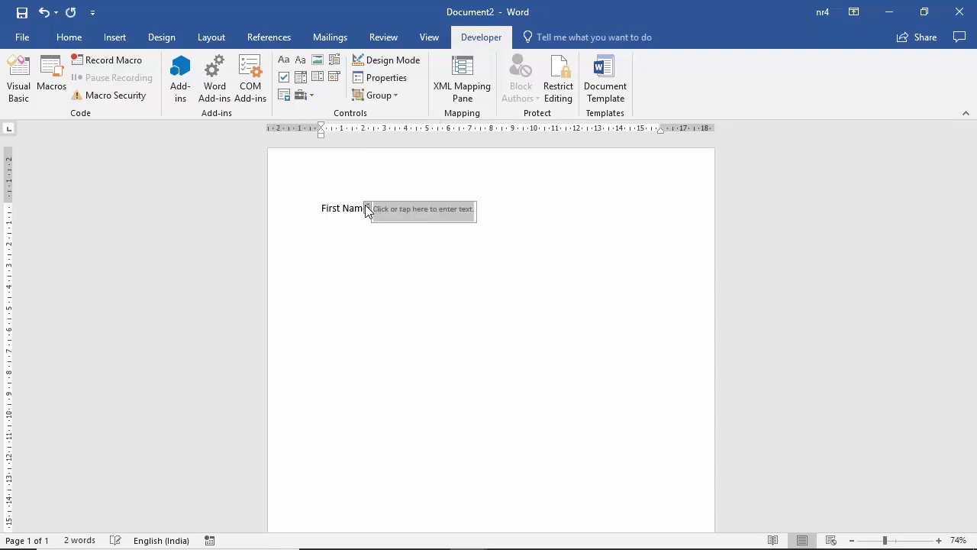
left_click_drag(367, 210, 454, 213)
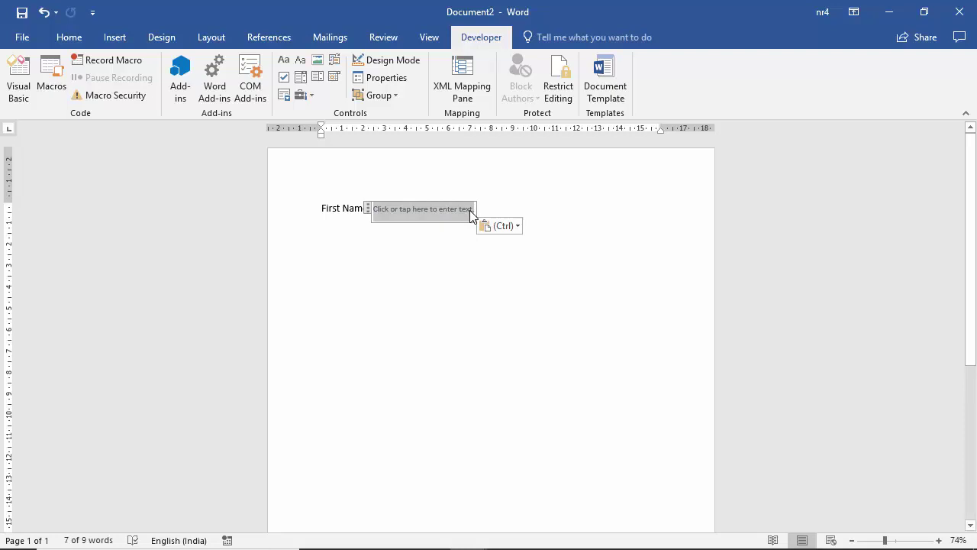
key("Delete")
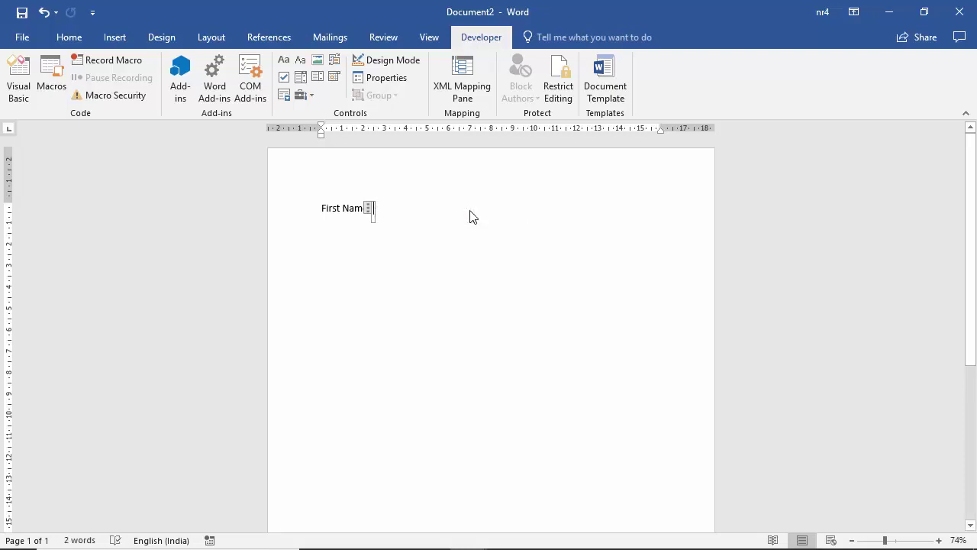
type("Enter")
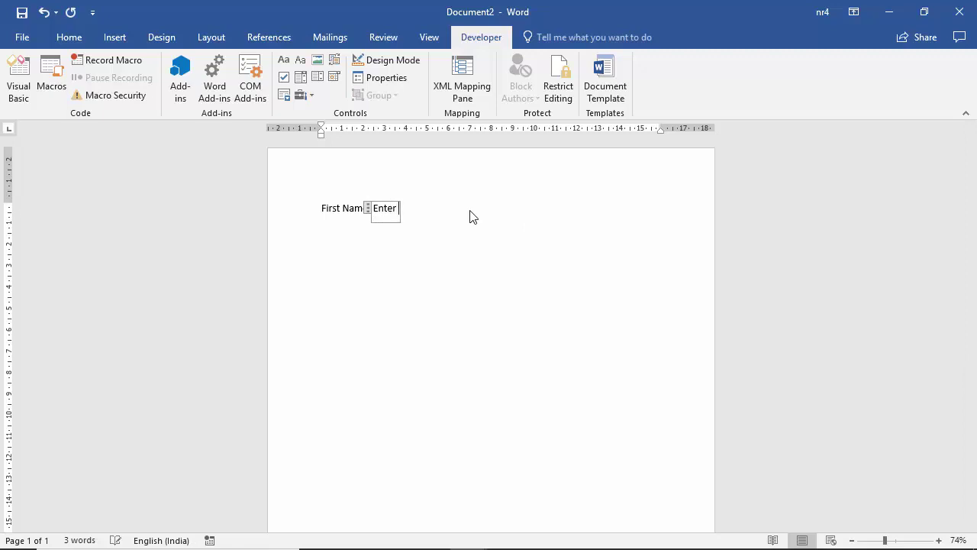
type(" your first name")
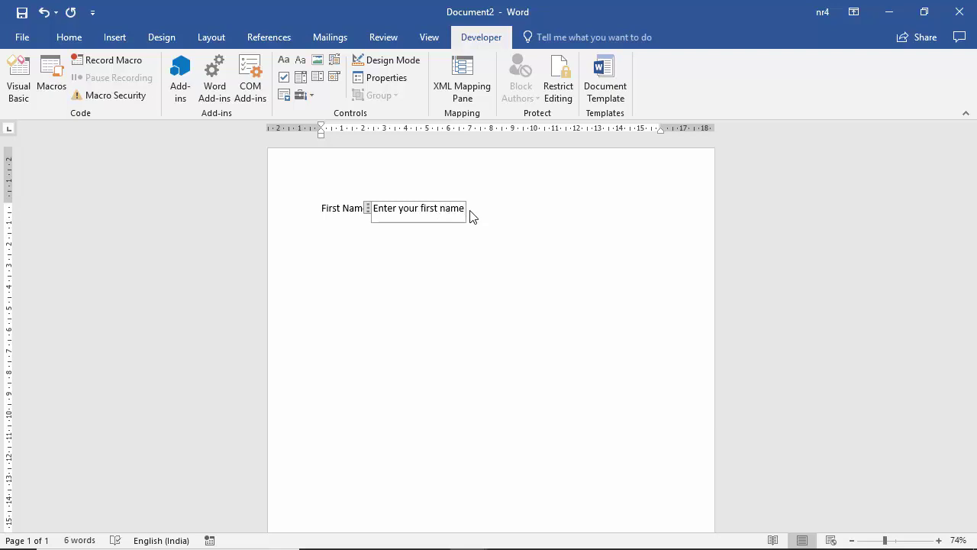
left_click(461, 209)
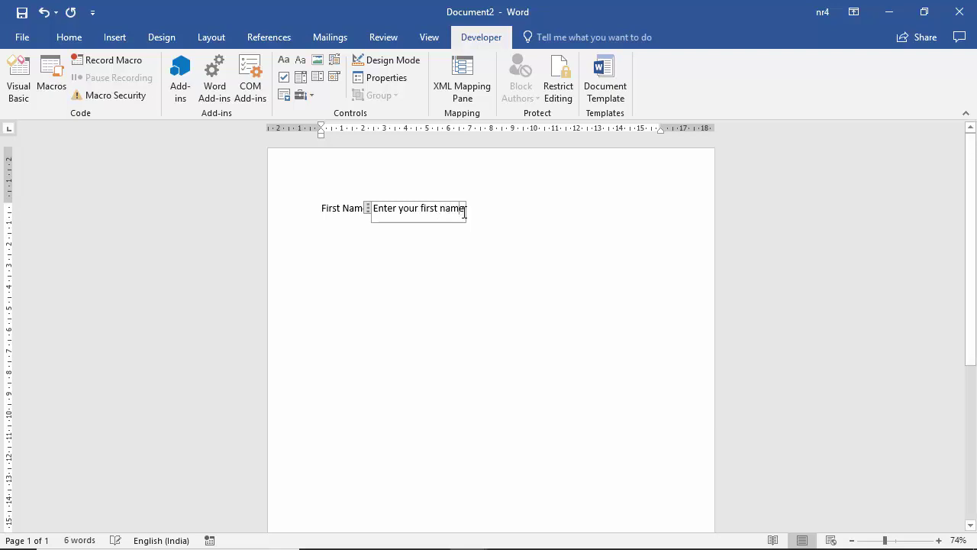
left_click(509, 229)
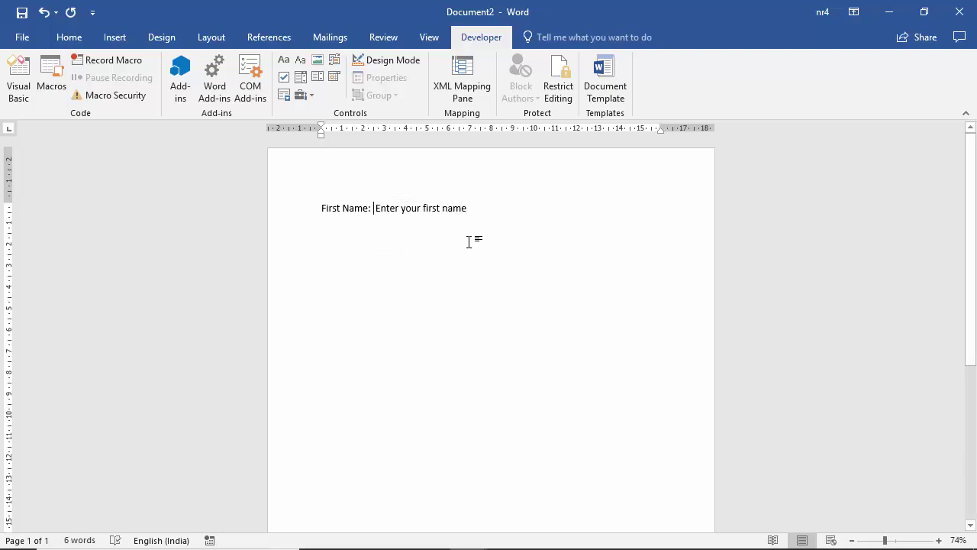
left_click(387, 208)
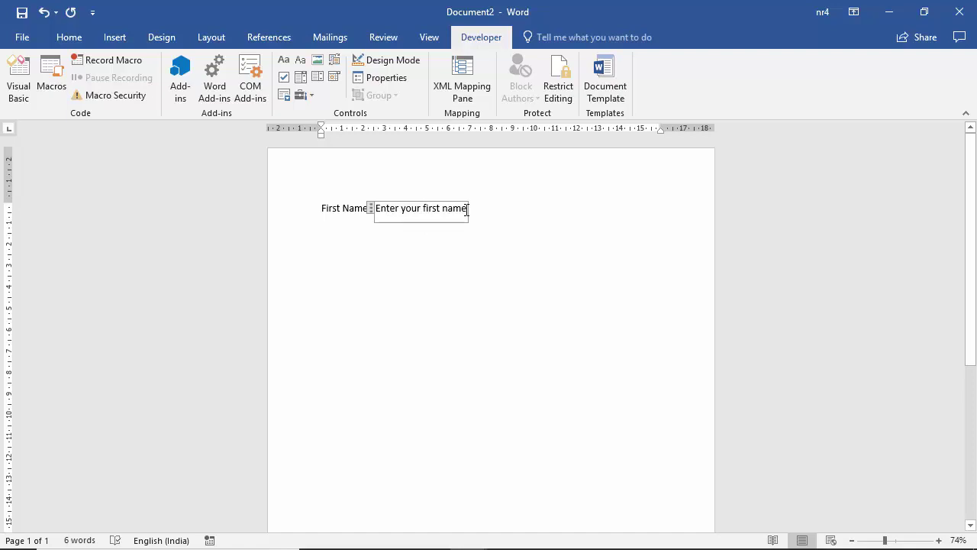
left_click(489, 238)
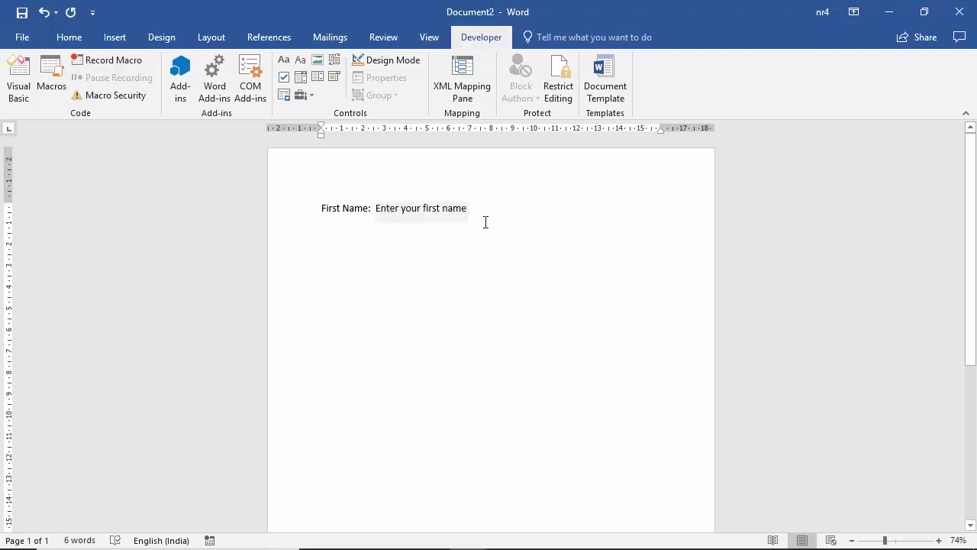
Limit formatting to selected styles and enforce protection with a confirmed password
left_click(565, 99)
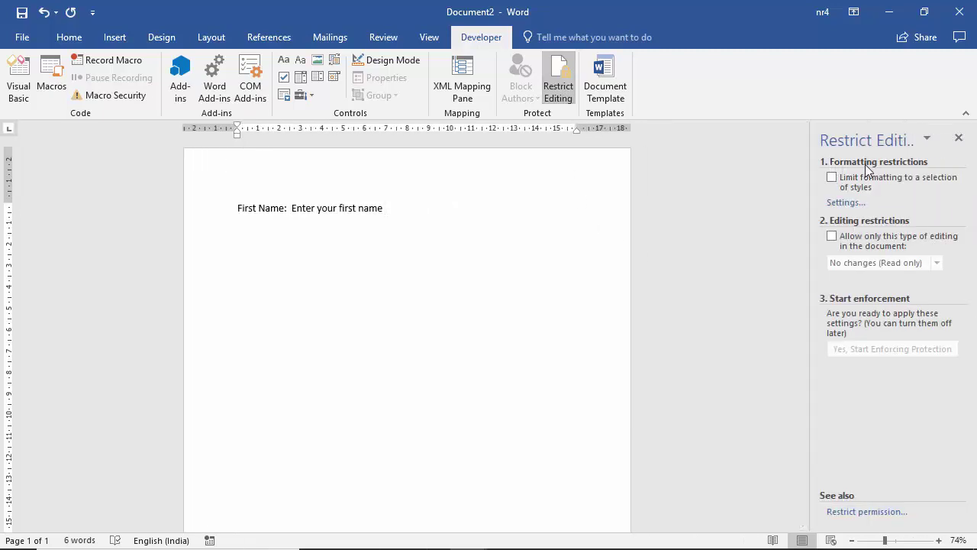
left_click(835, 180)
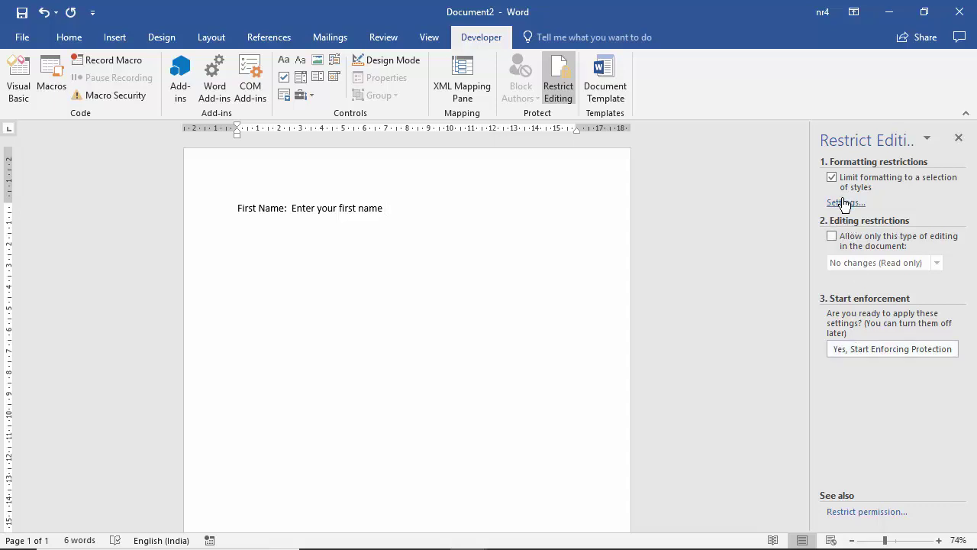
left_click(881, 348)
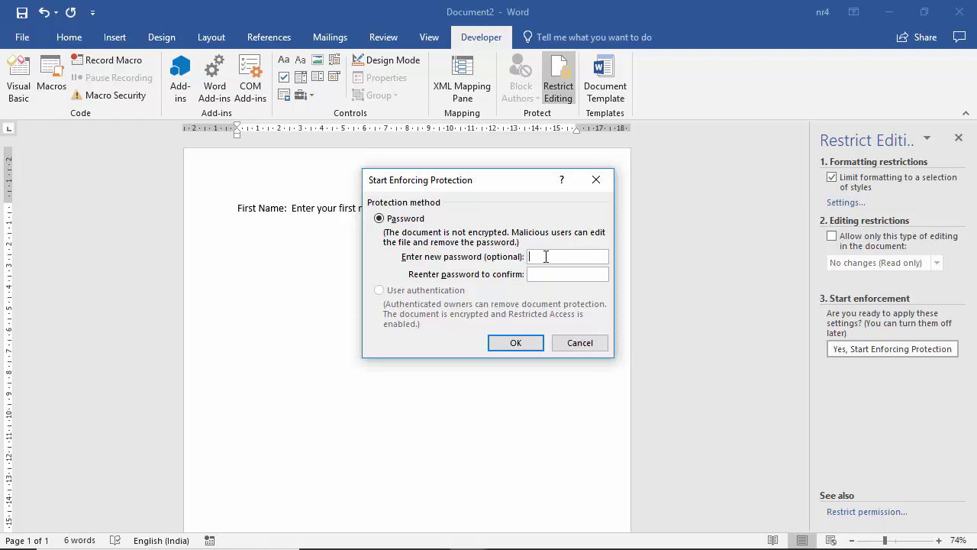
type("1234")
key("Tab")
type("1234")
left_click(516, 343)
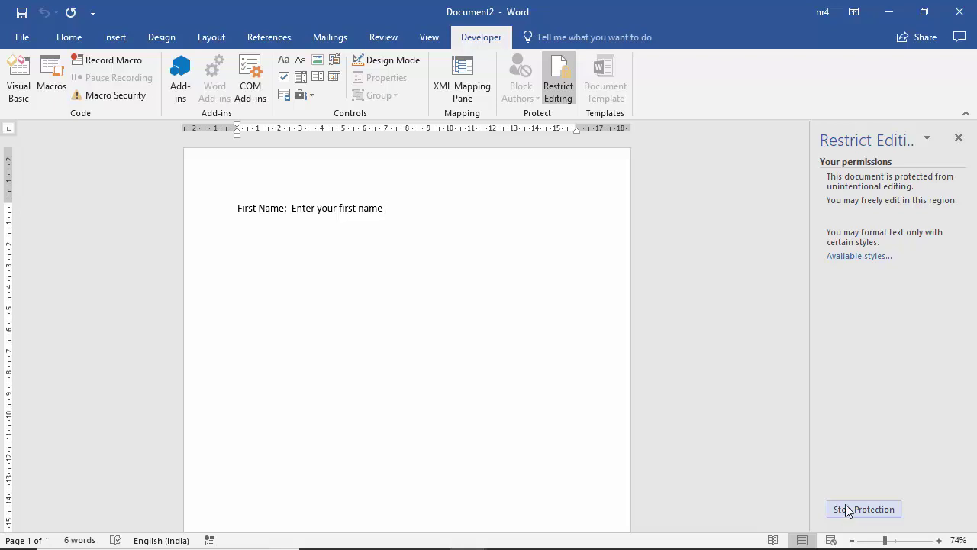
Close the Restrict Editing pane and toggle Design Mode on then off to check the name field
left_click(959, 138)
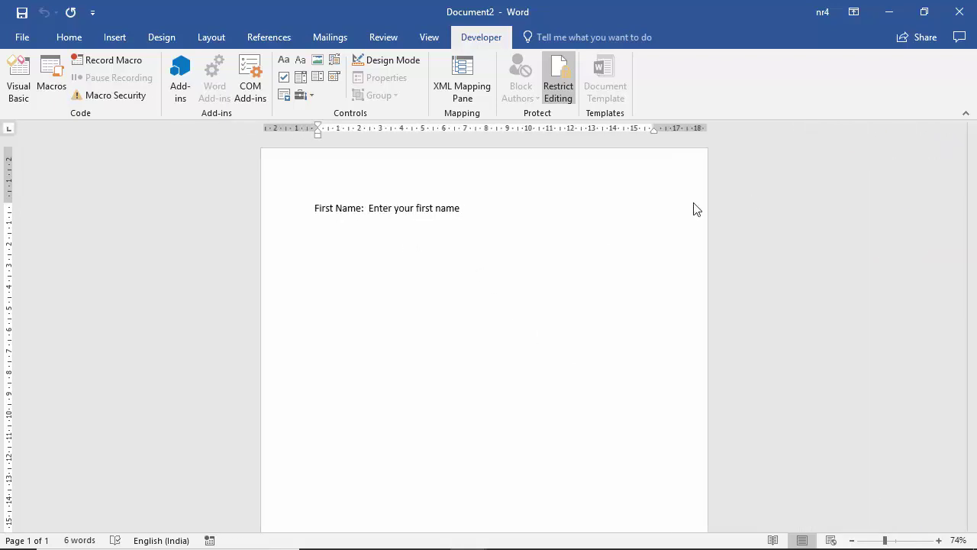
left_click(386, 61)
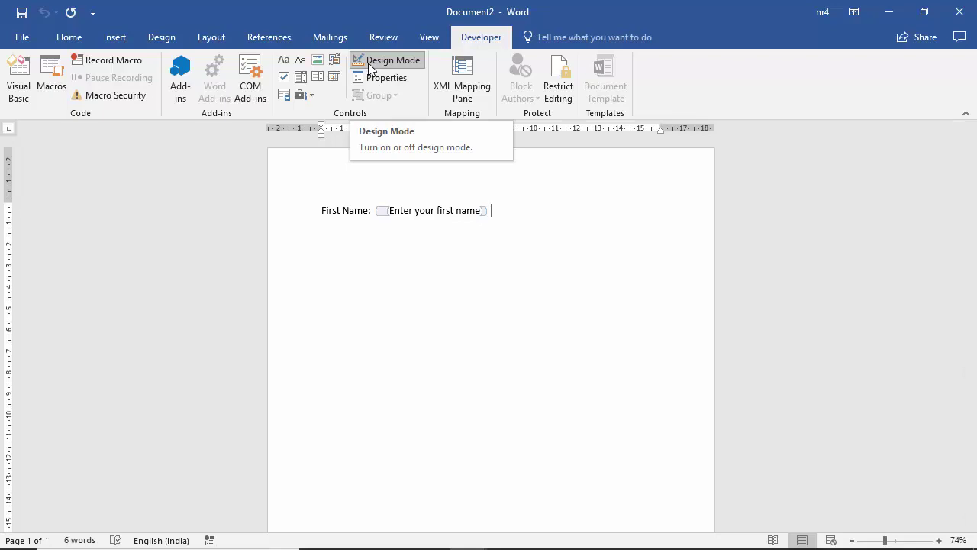
left_click(370, 67)
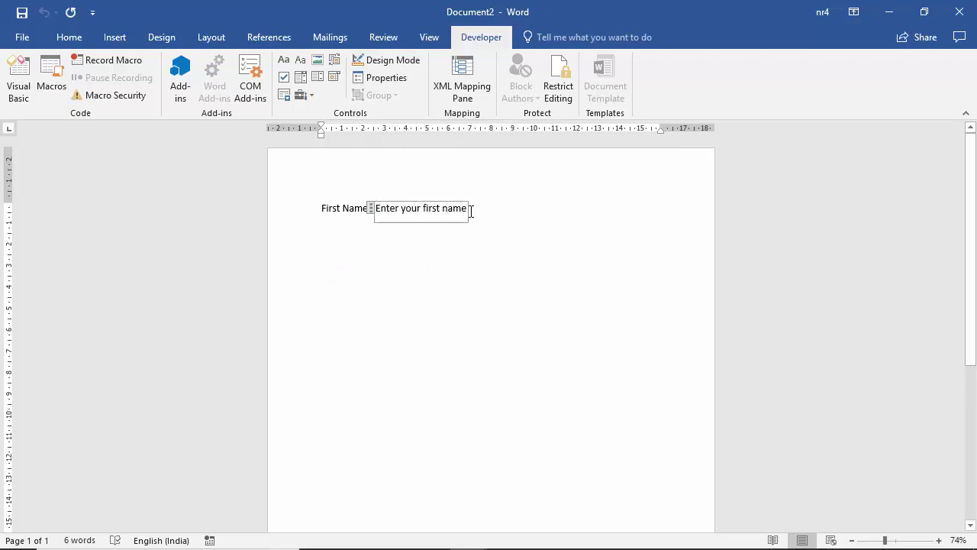
left_click(489, 246)
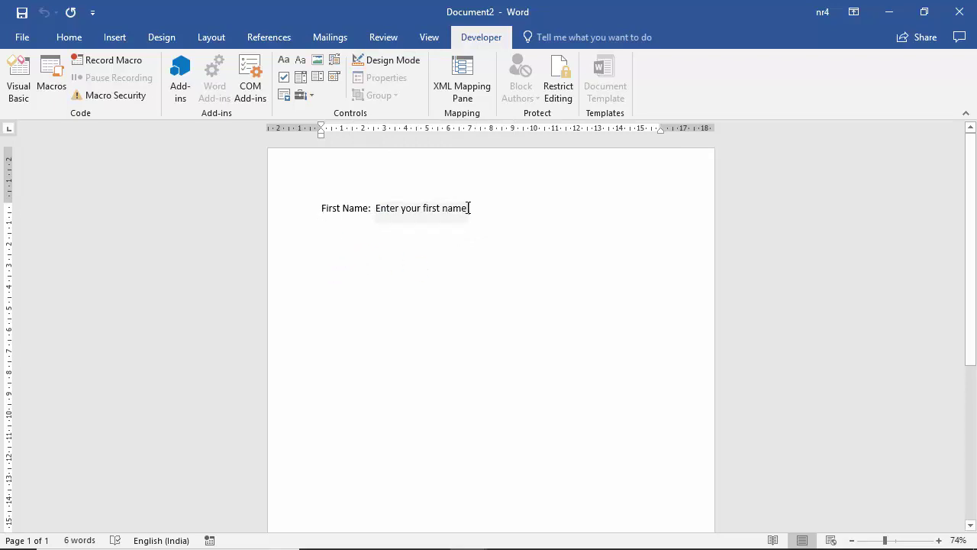
Save the document as 'Form fillable' in the Desktop › microsoft 2016 › Word folder
left_click(23, 39)
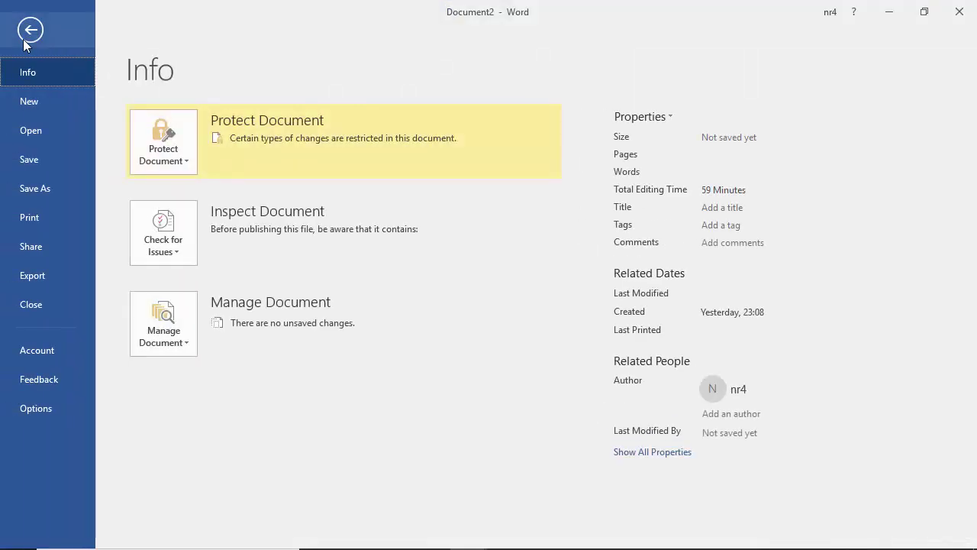
left_click(44, 161)
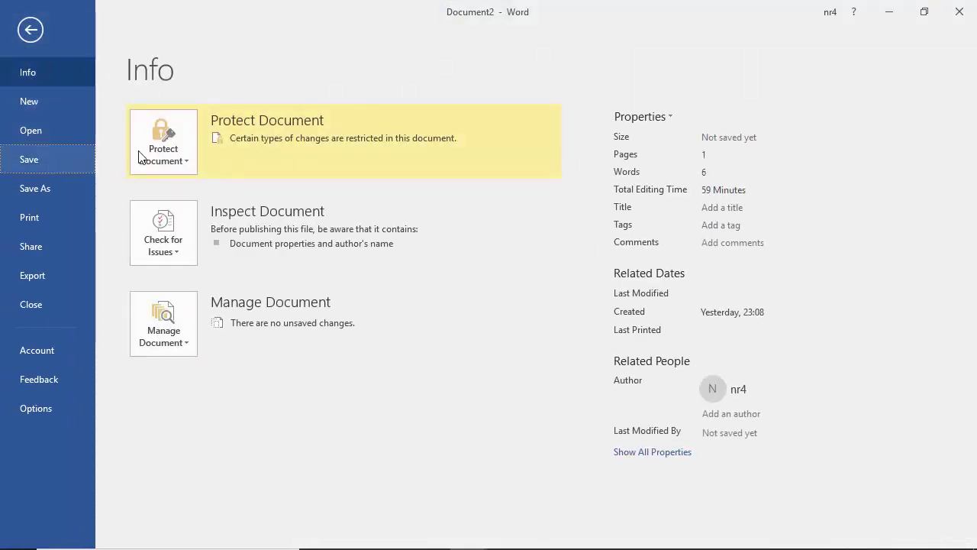
left_click(435, 142)
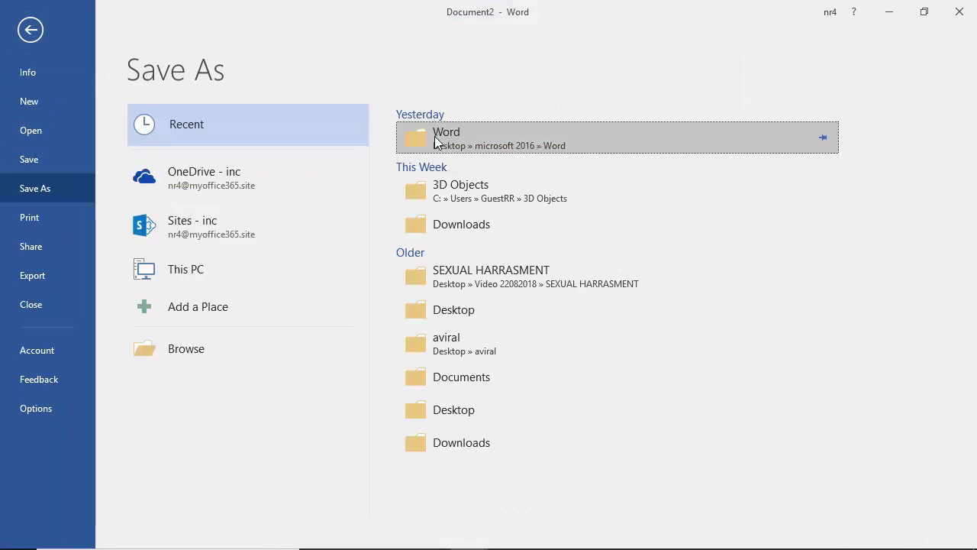
left_click(498, 137)
left_click(534, 333)
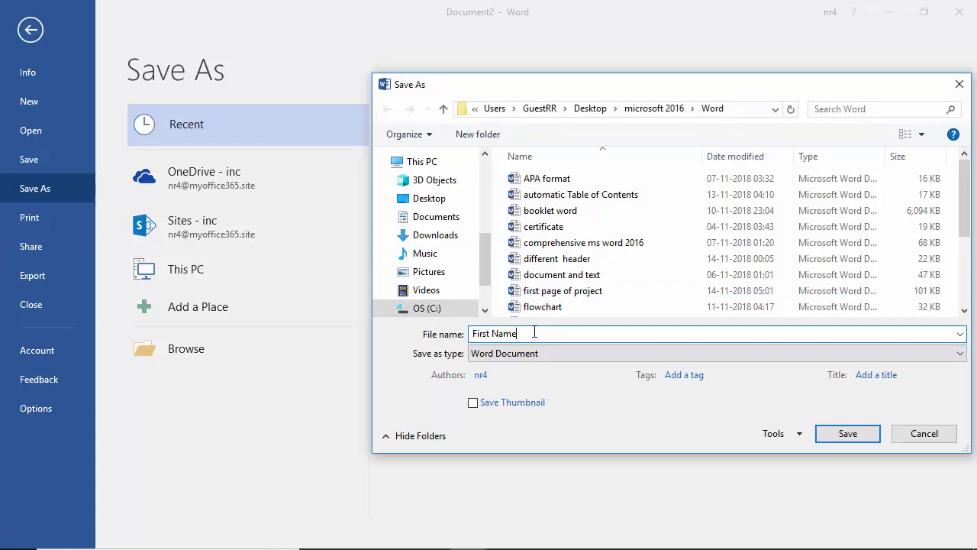
left_click_drag(535, 333, 431, 333)
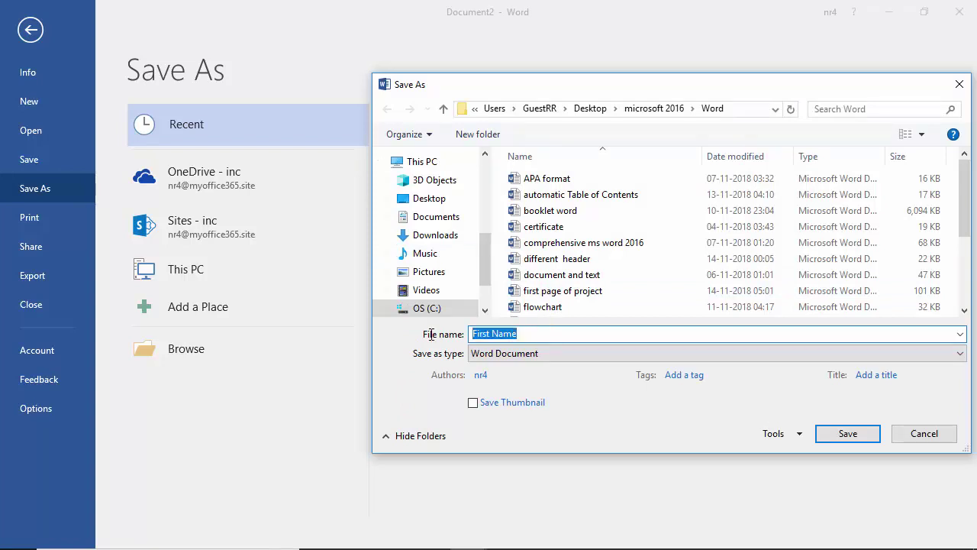
type("Form fillable")
key("Return")
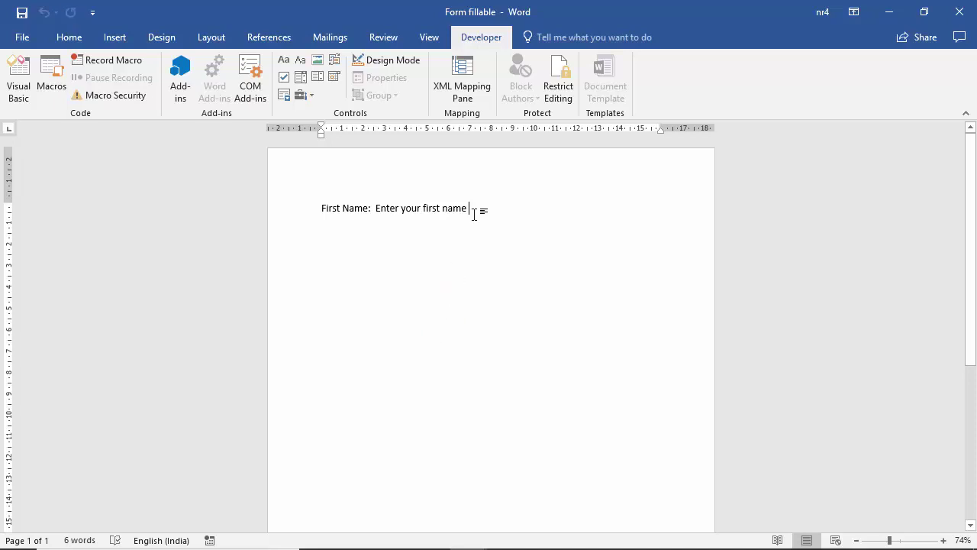
left_click(474, 213)
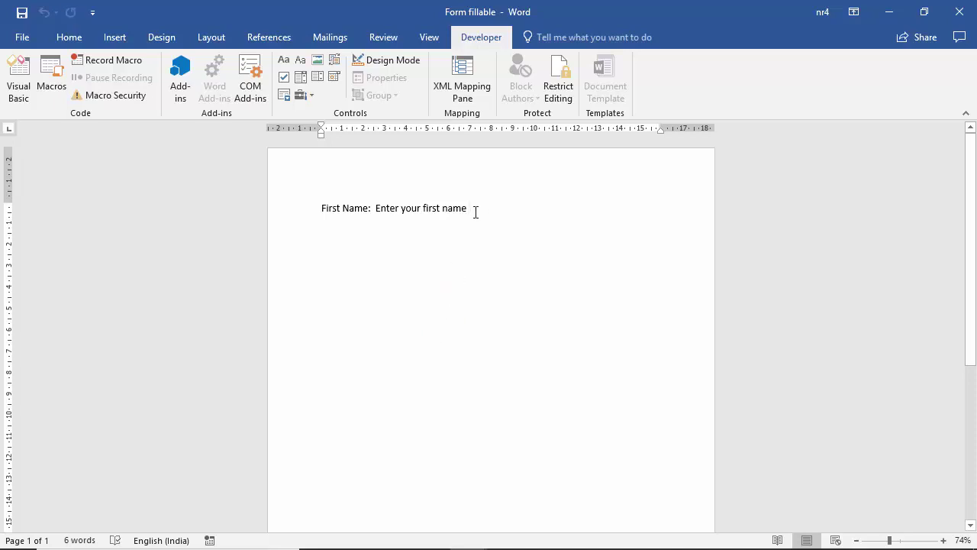